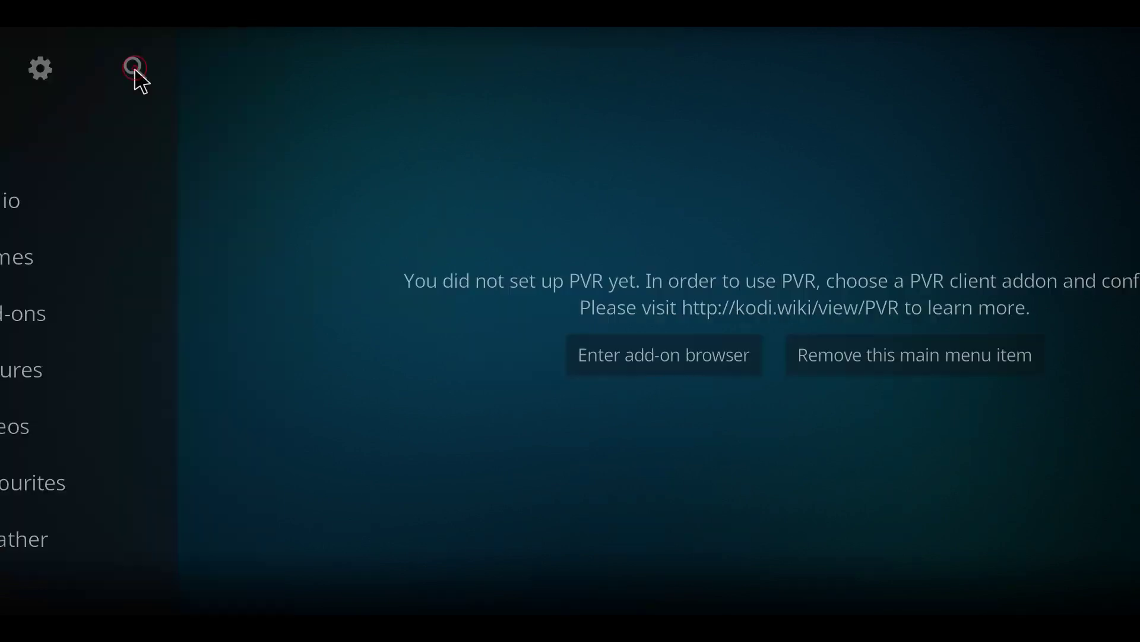
- Enable Unknown sources in System > Add-ons, accept the warning, and return to settings
click(133, 71)
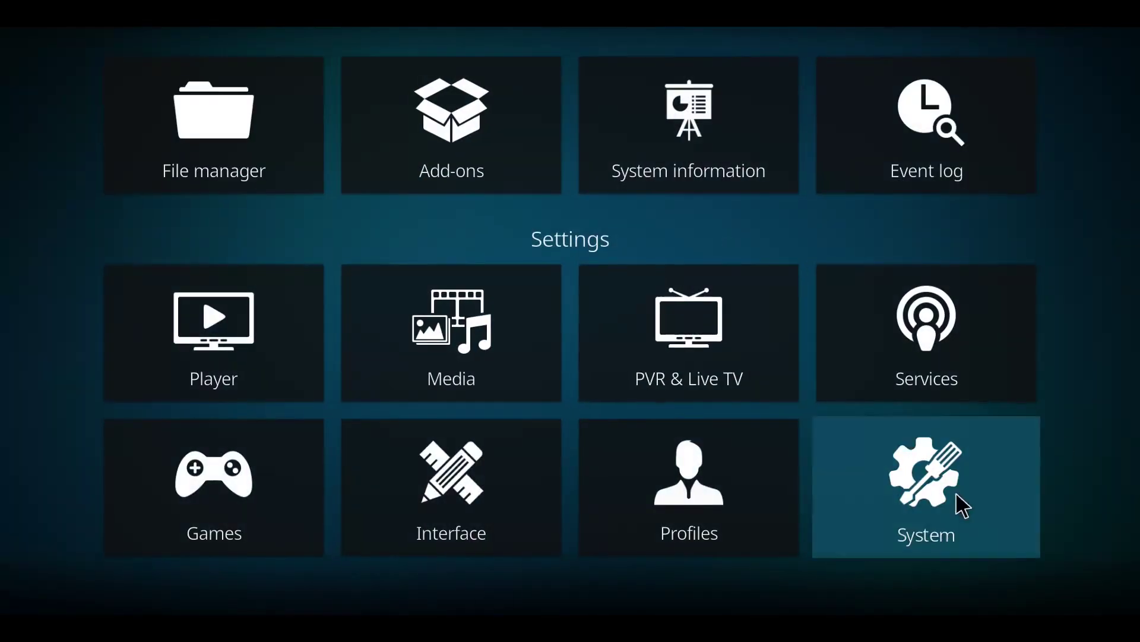
click(916, 479)
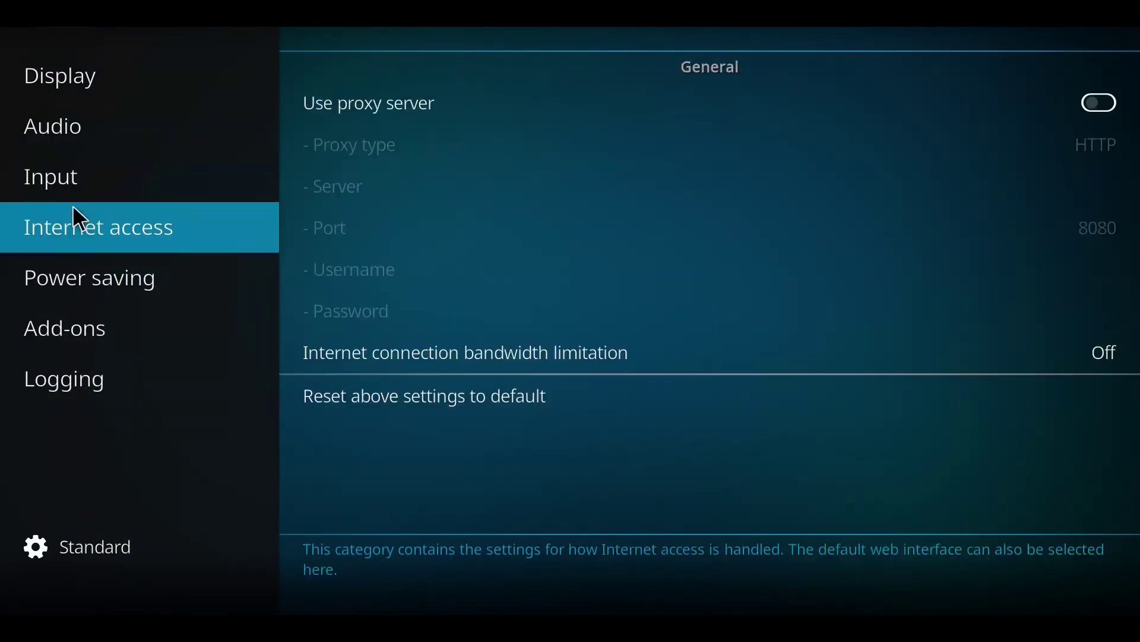
mouse_move(64, 328)
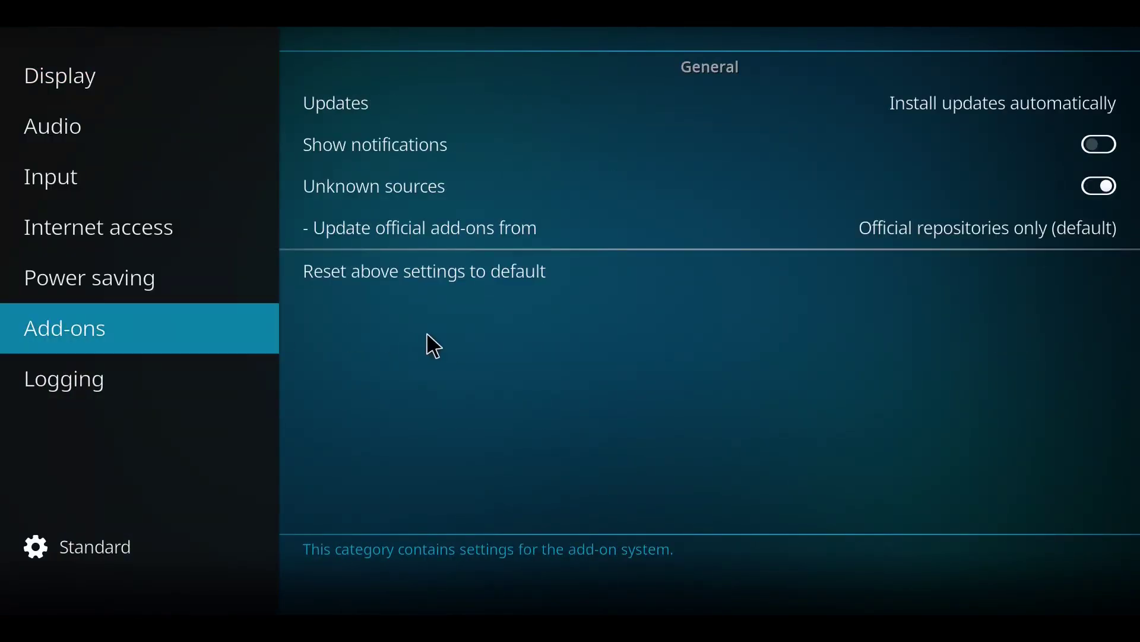
click(532, 189)
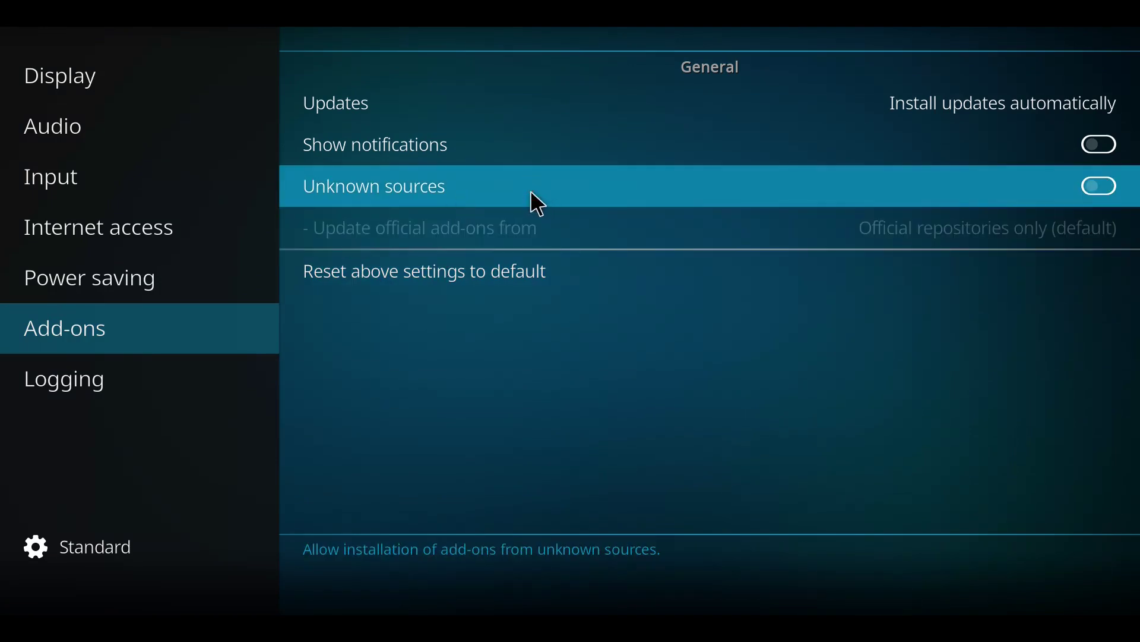
click(532, 190)
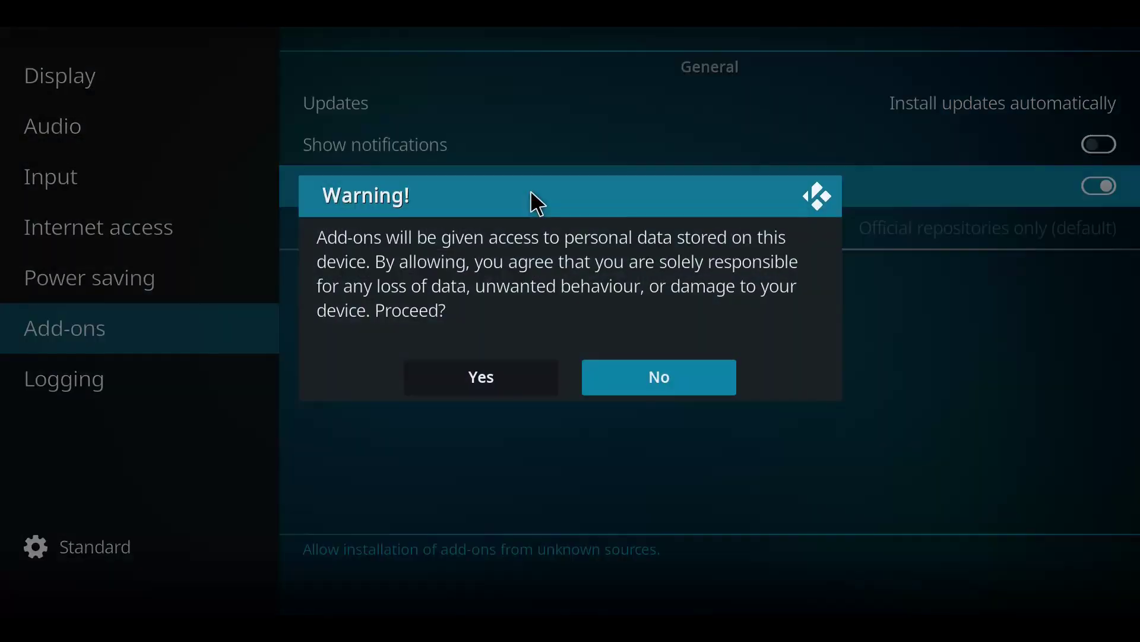
click(509, 375)
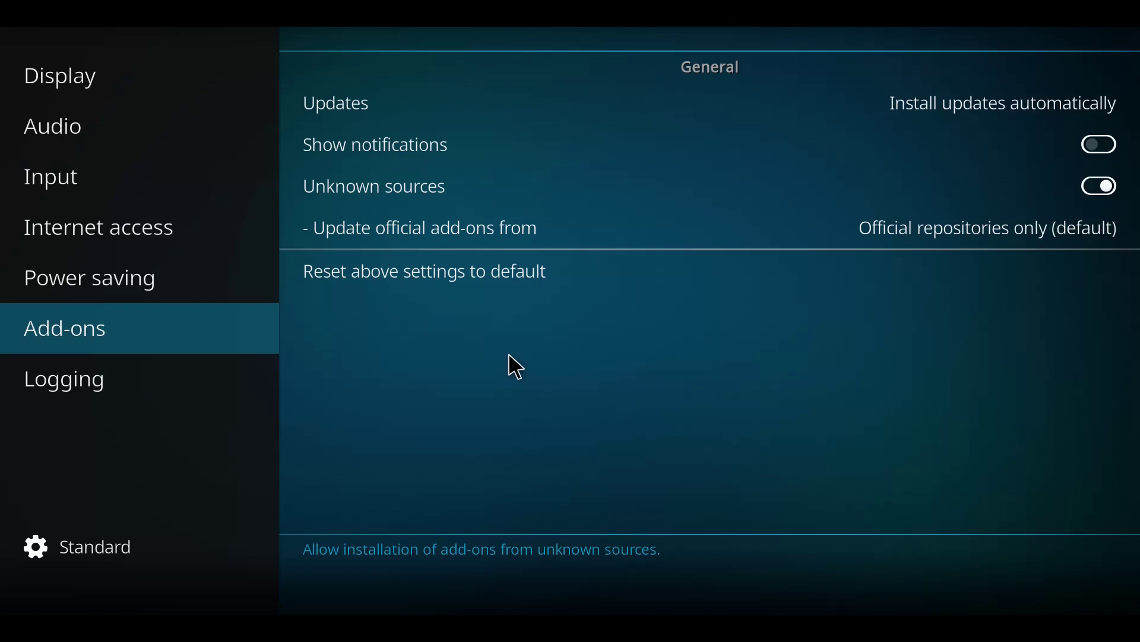
key(BackSpace)
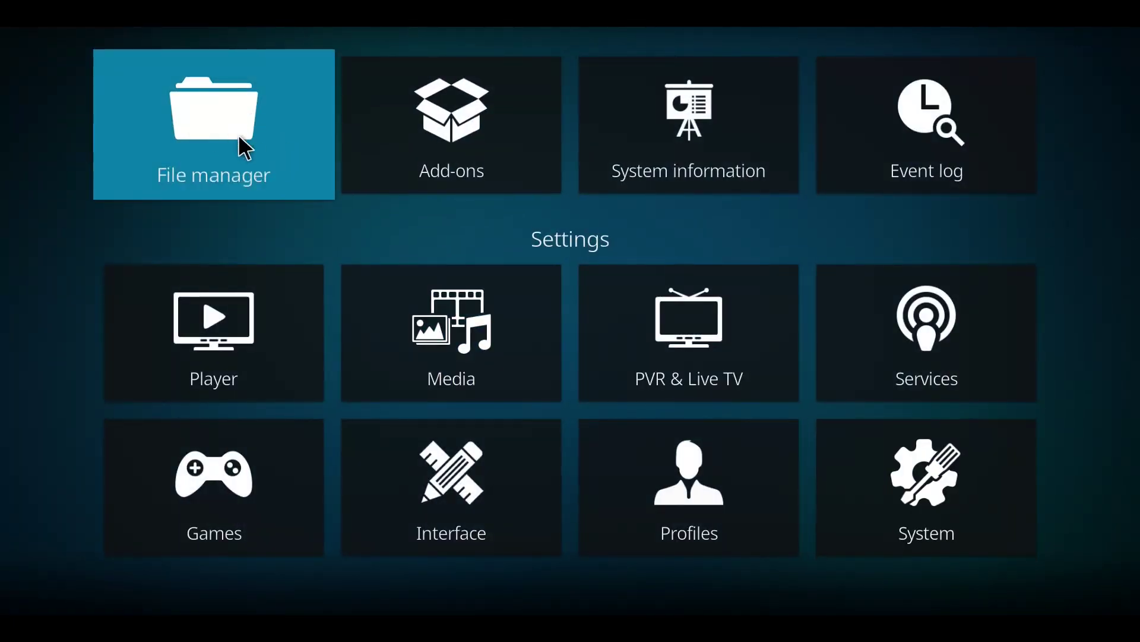
click(238, 134)
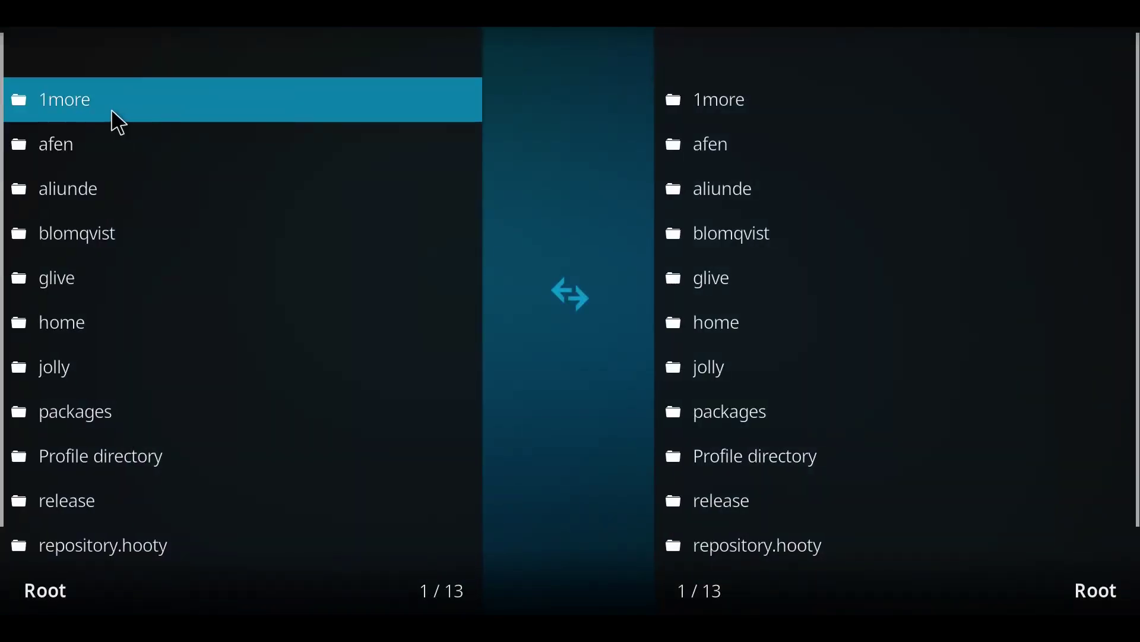
scroll(119, 121, down, 3)
scroll(111, 178, down, 2)
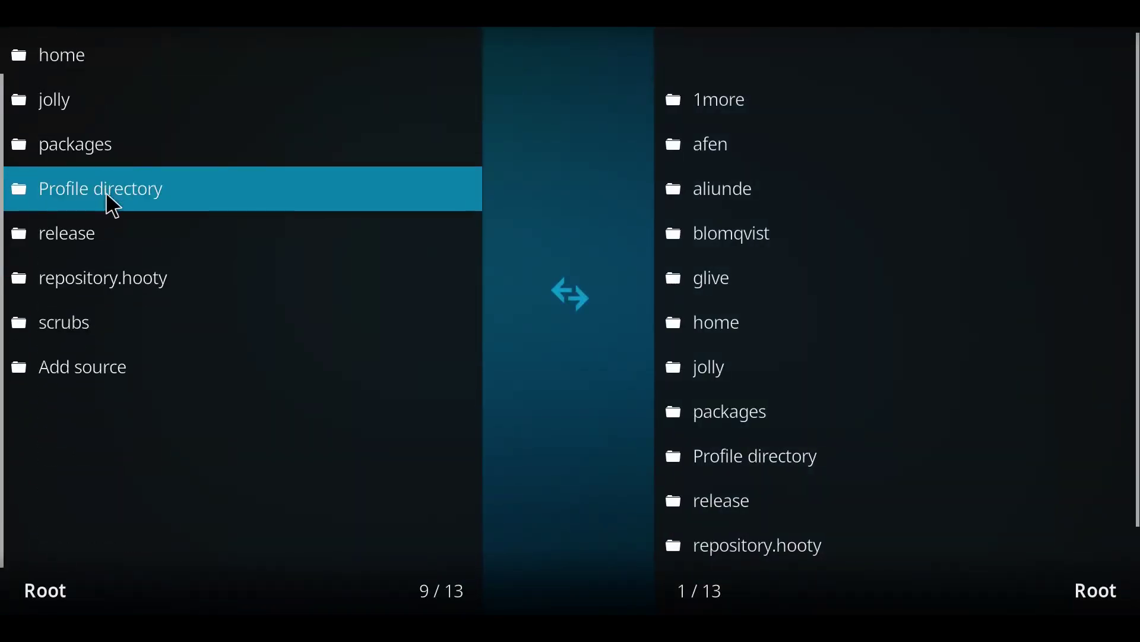
click(136, 378)
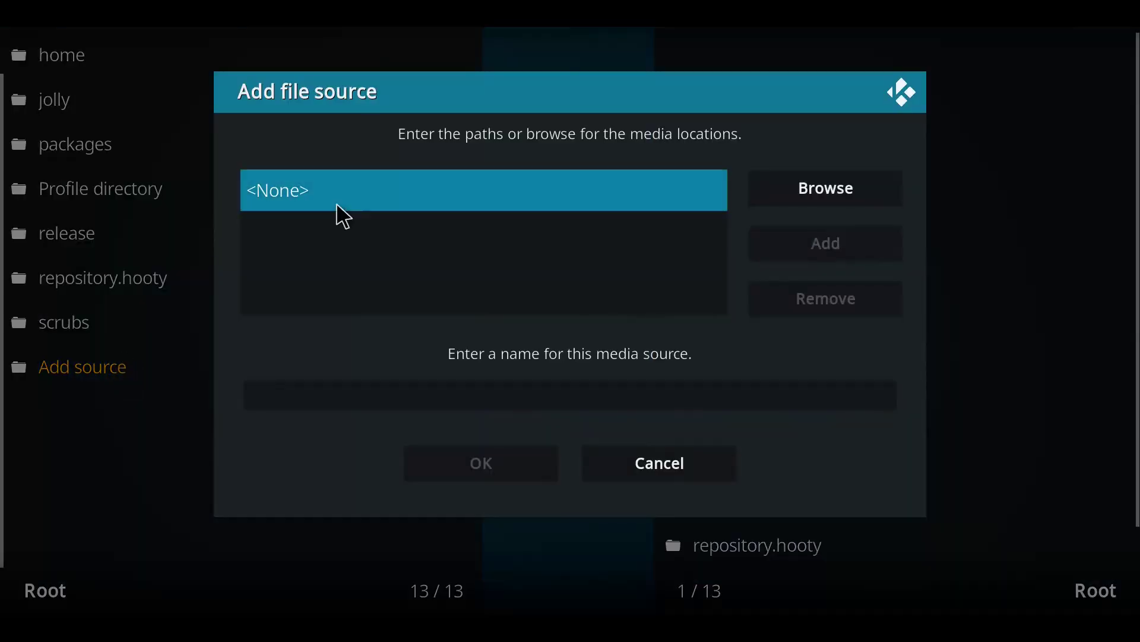
click(384, 192)
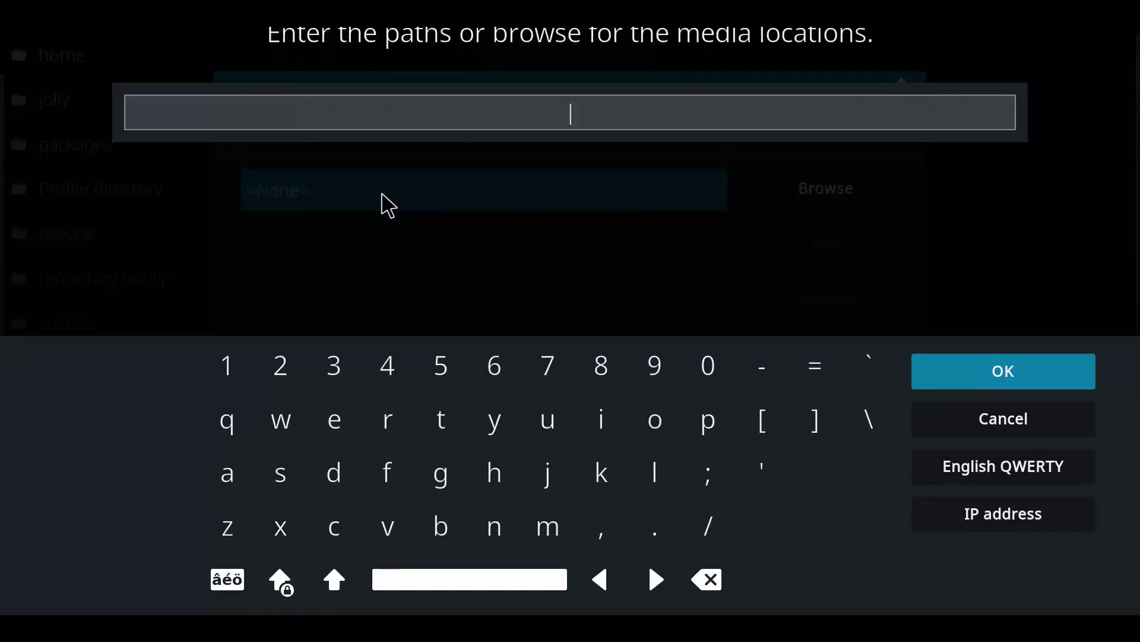
text(http://magnetic.website/repo/)
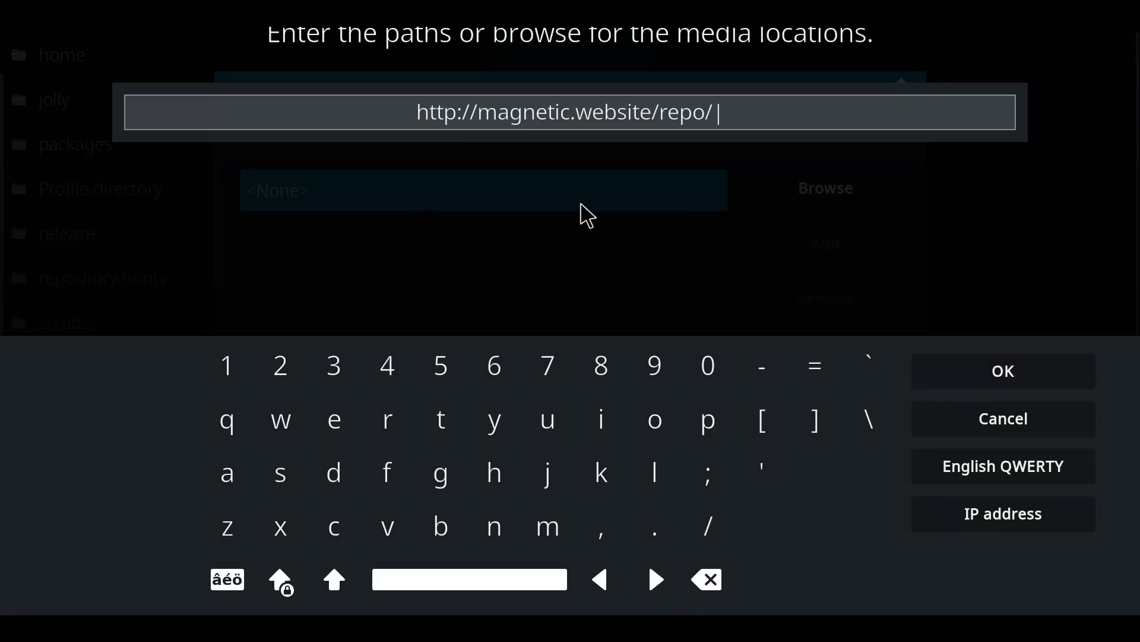
click(980, 370)
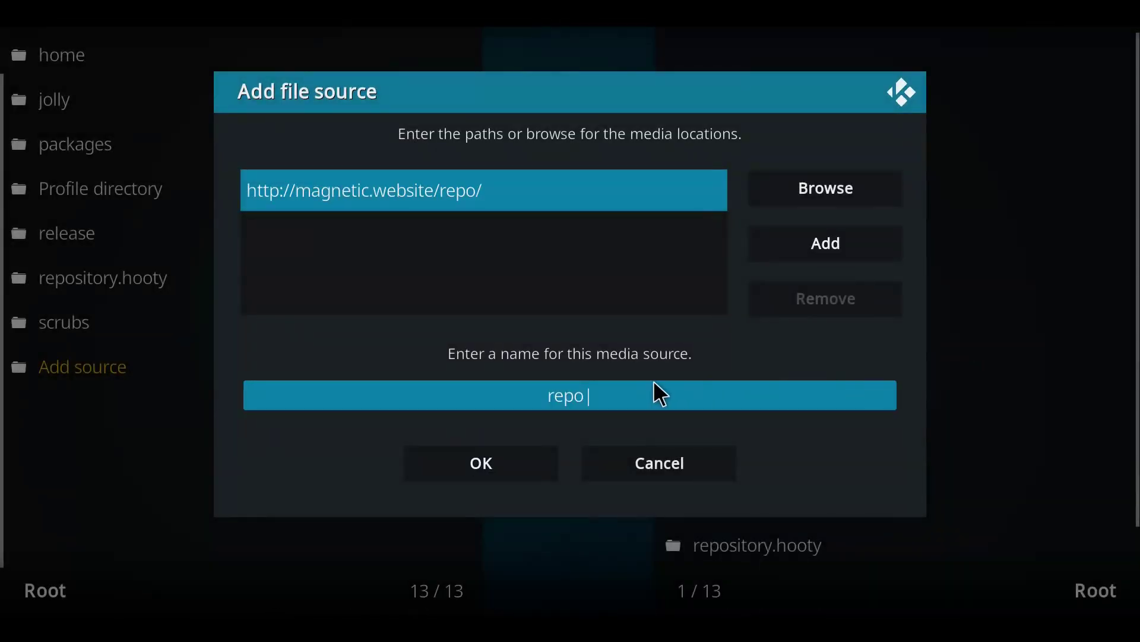
key(BackSpace)
key(BackSpace)
key(BackSpace)
key(BackSpace)
text(shad)
text(ow)
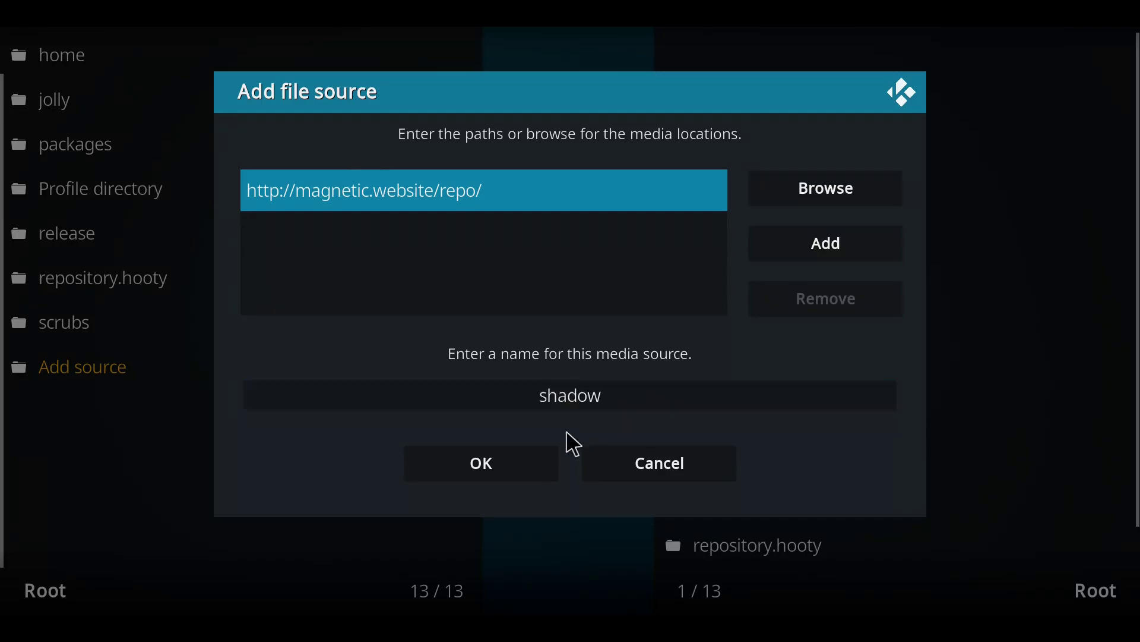
click(519, 463)
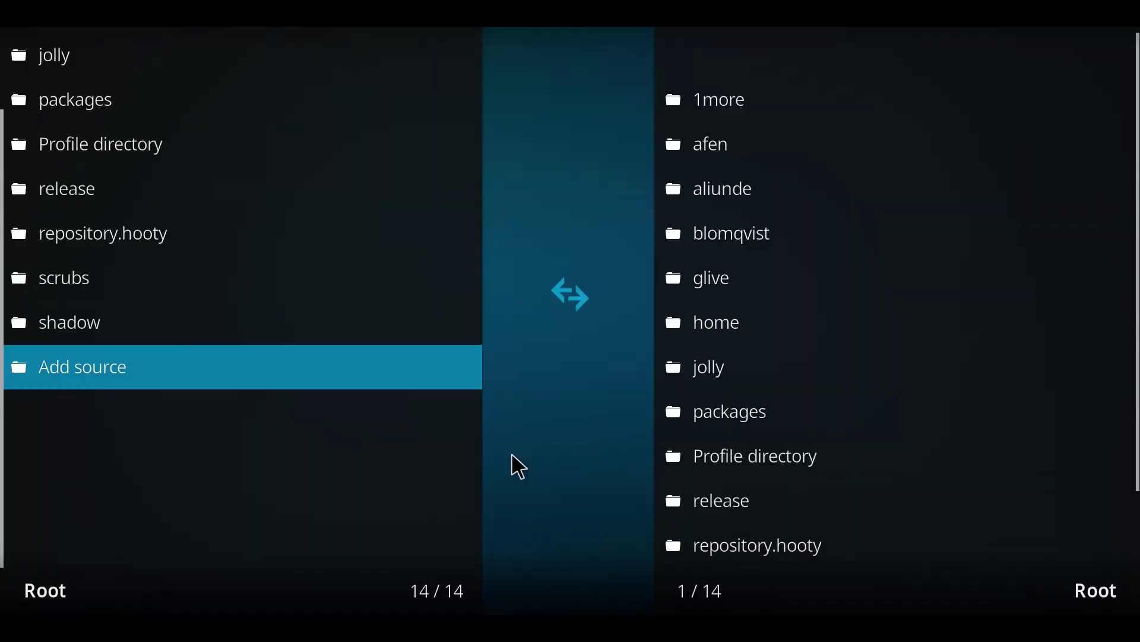
- Install repository.Magnetic-1.1.0b.zip from the shadow source via Install from zip file
key(Escape)
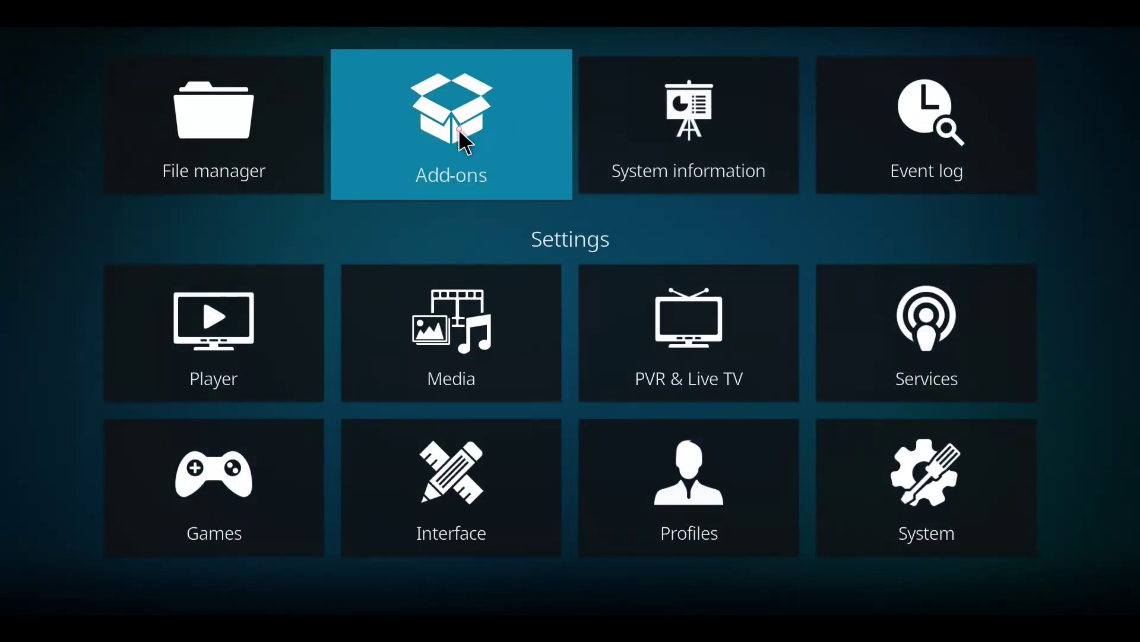
click(459, 128)
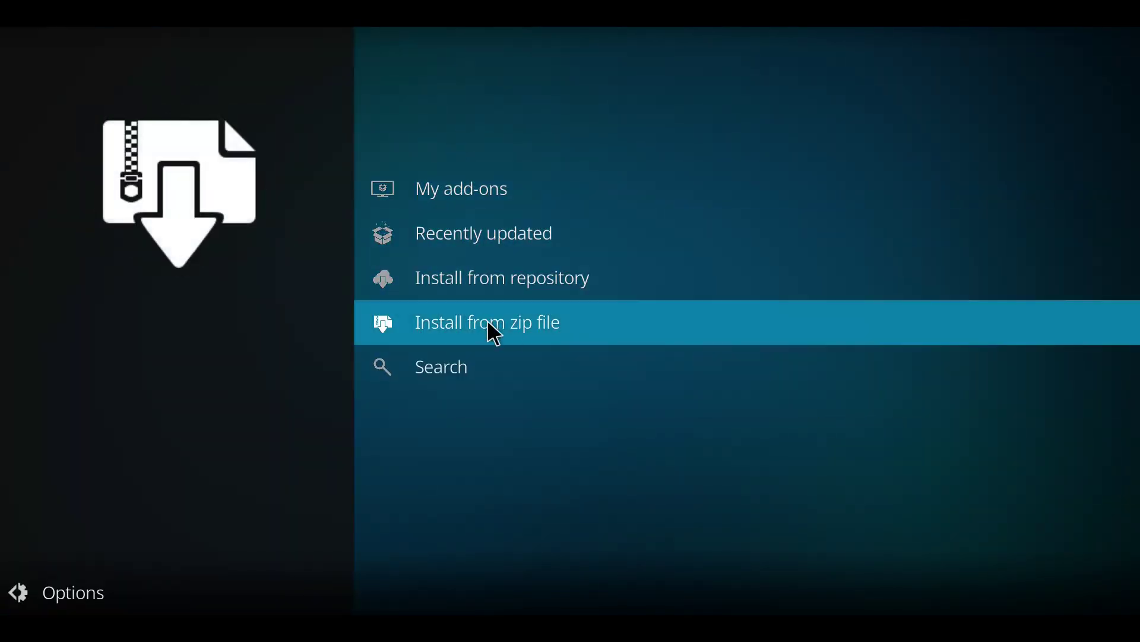
click(496, 335)
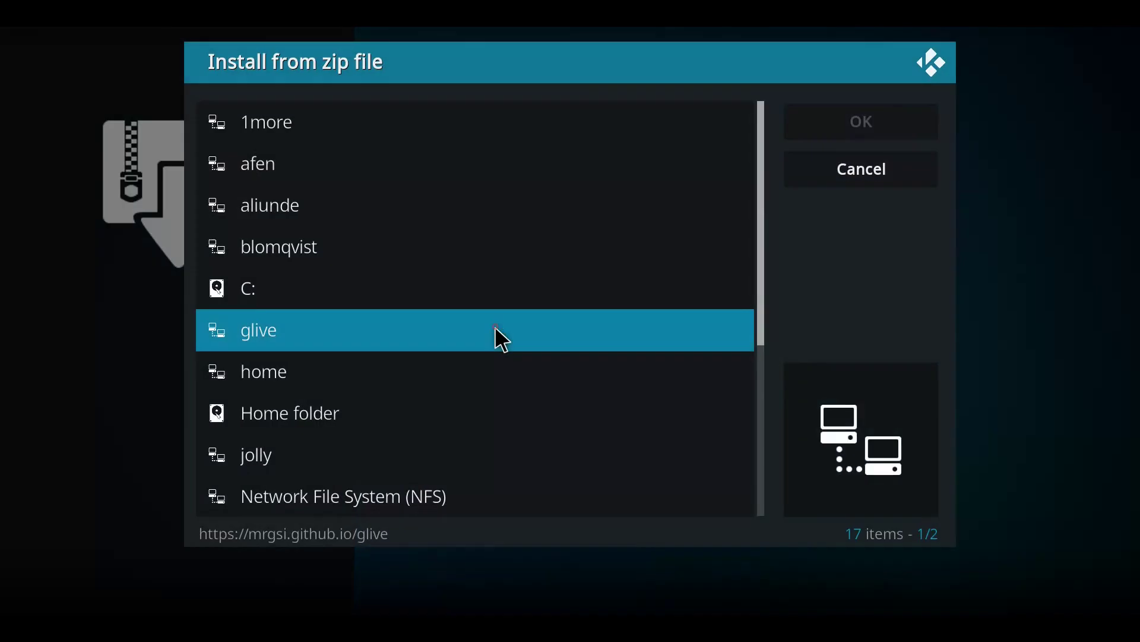
scroll(321, 259, down, 2)
scroll(317, 256, down, 3)
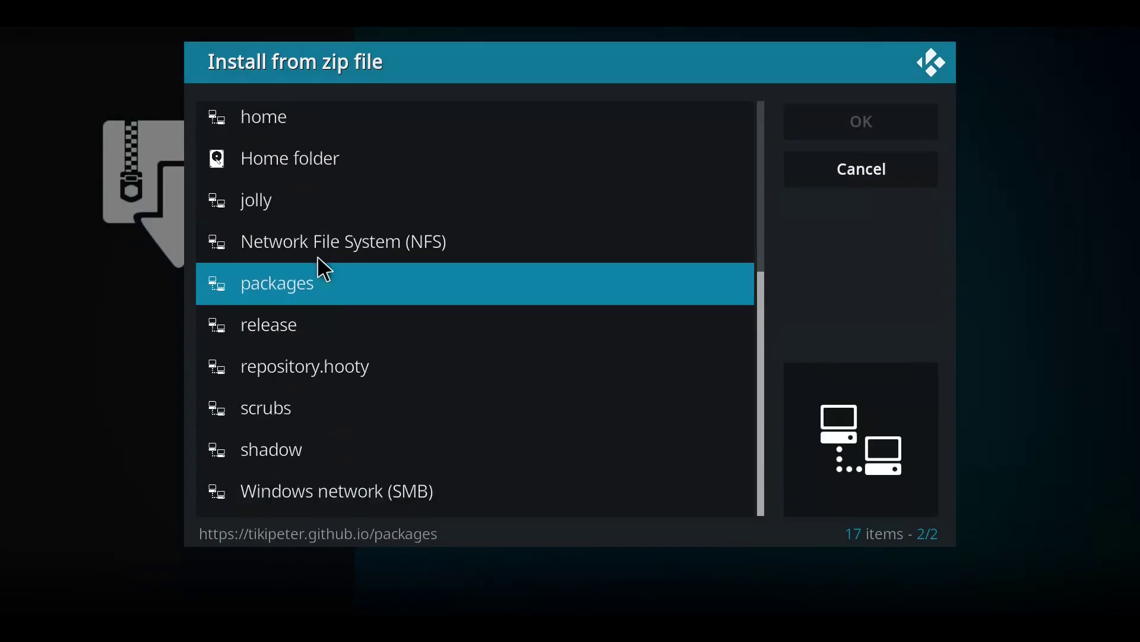
scroll(317, 256, down, 1)
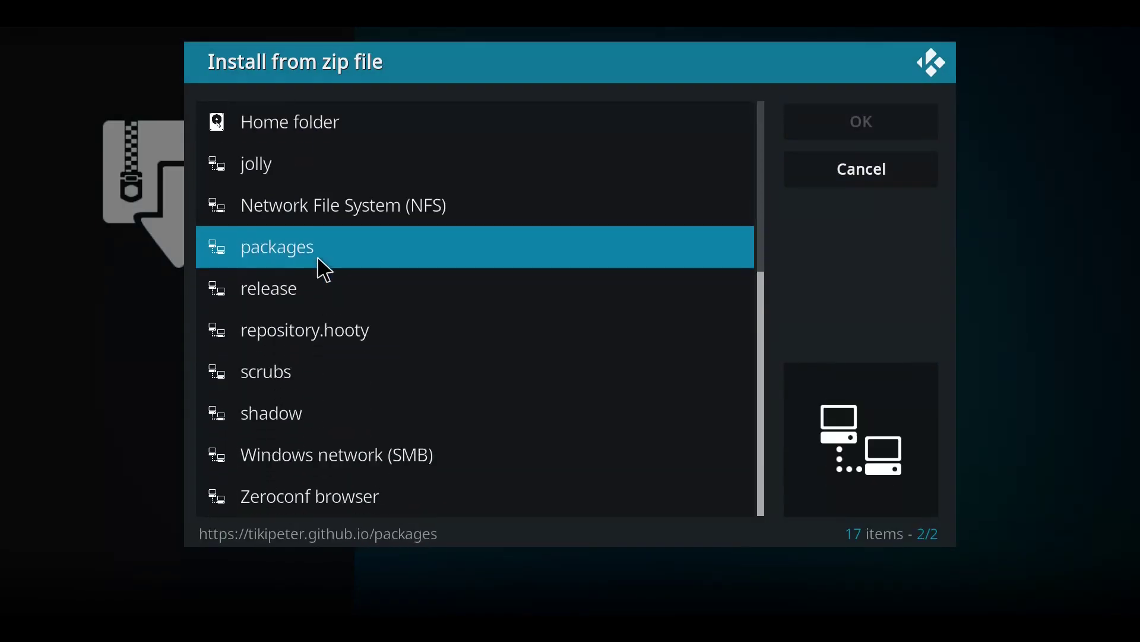
click(325, 416)
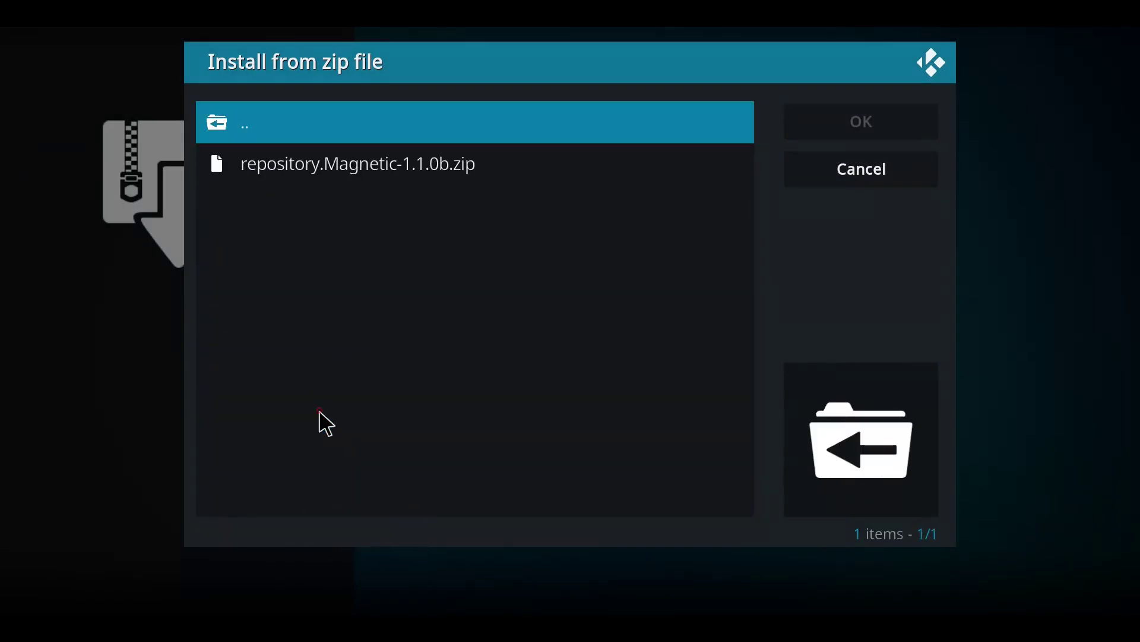
click(436, 156)
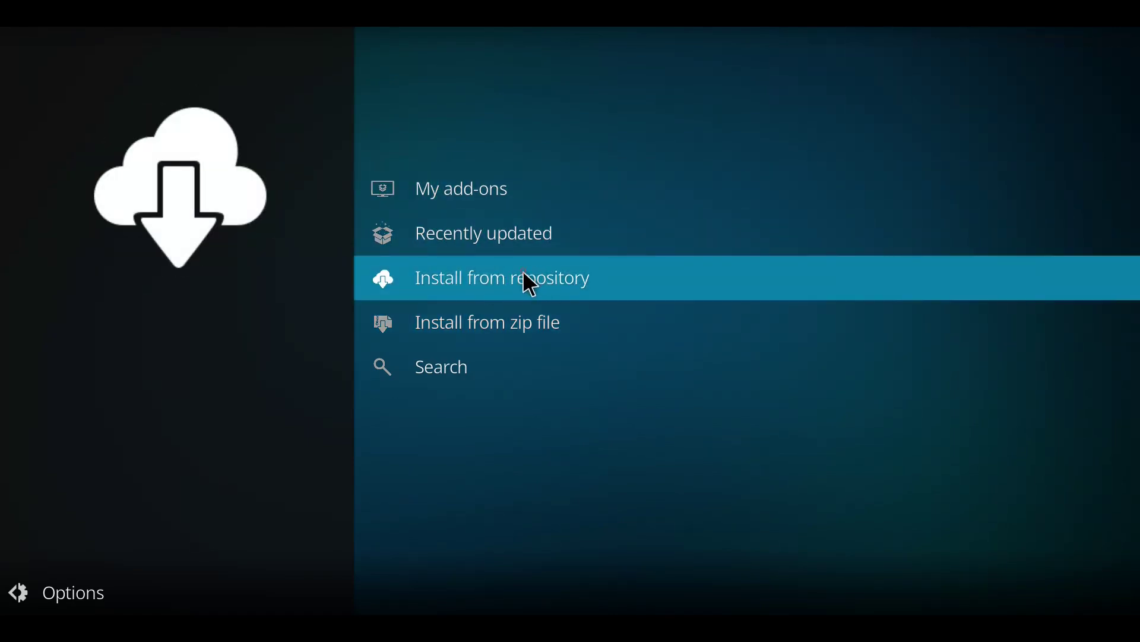
- Browse Install from repository > Magnetic Repo > Video add-ons to reach Shadow
click(524, 274)
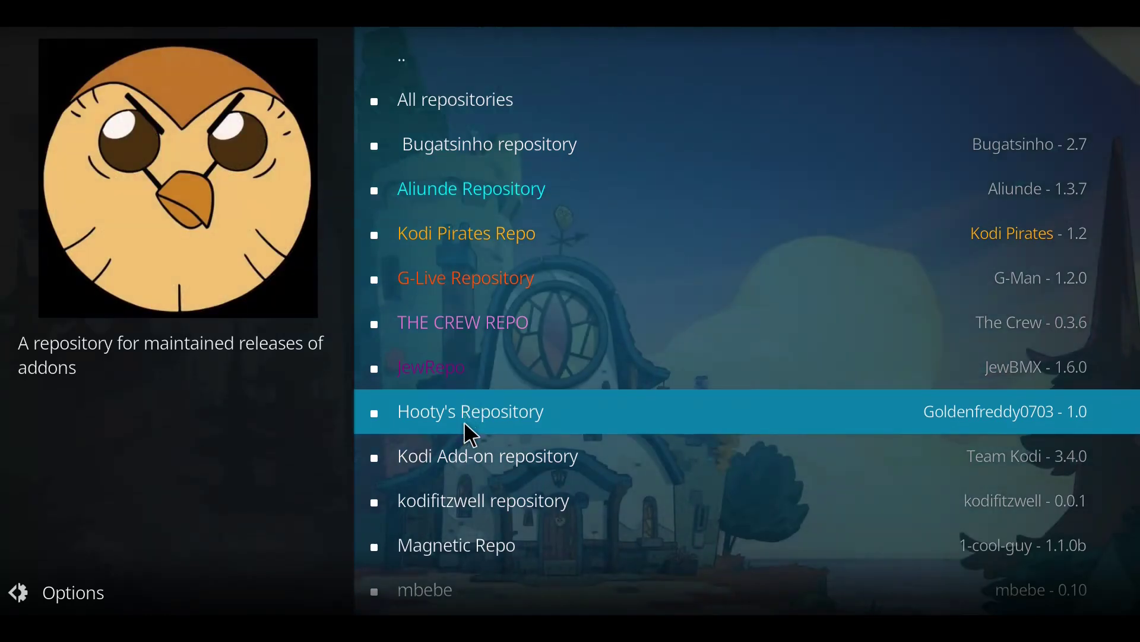
scroll(464, 420, down, 1)
scroll(464, 425, down, 1)
scroll(464, 426, down, 1)
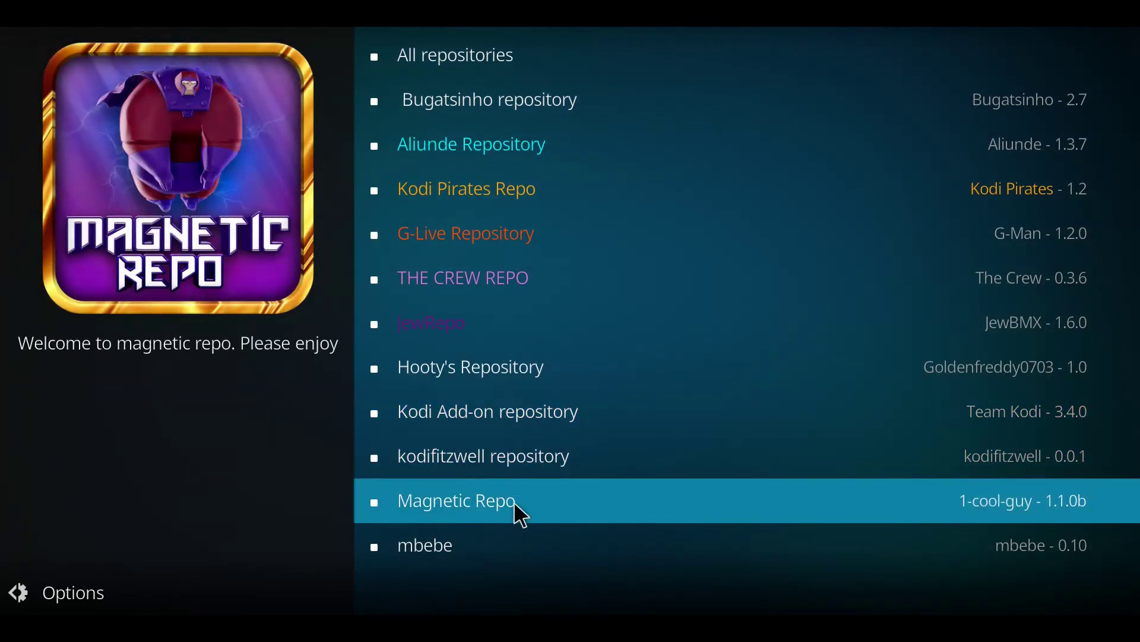
click(543, 510)
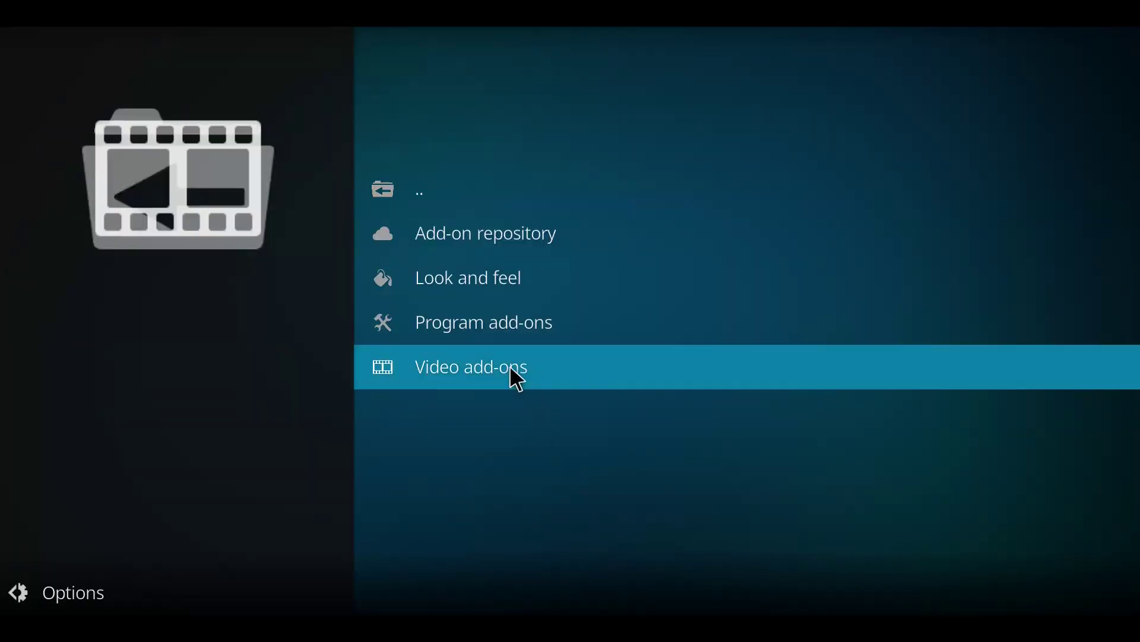
click(531, 360)
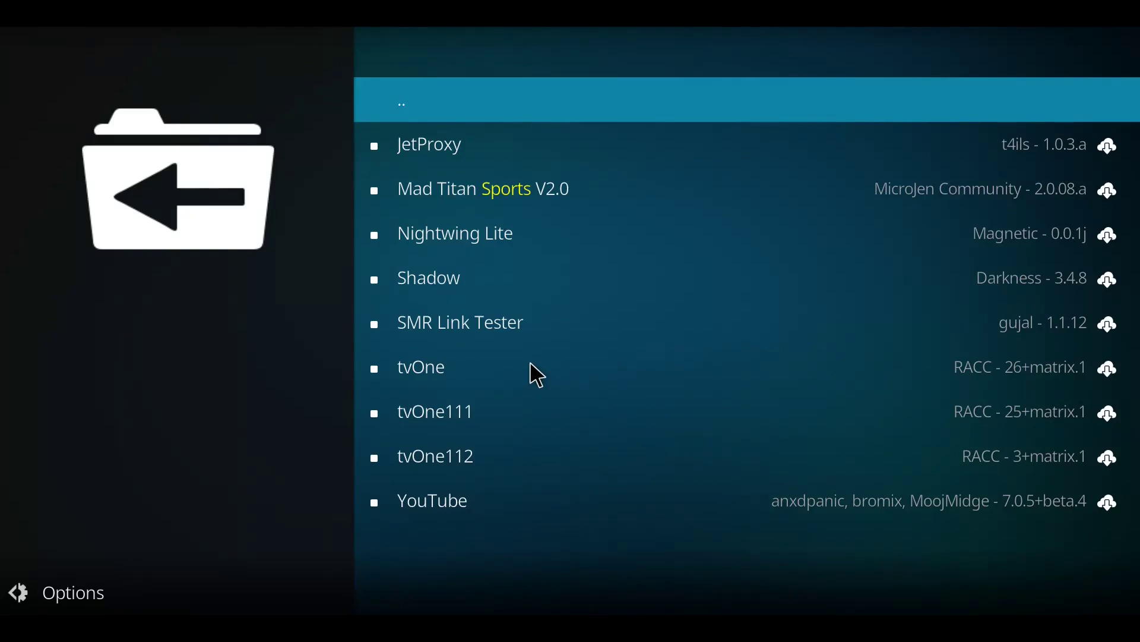
- Open Shadow's info page and install version 3.4.8 from the Magnetic Repo
click(501, 282)
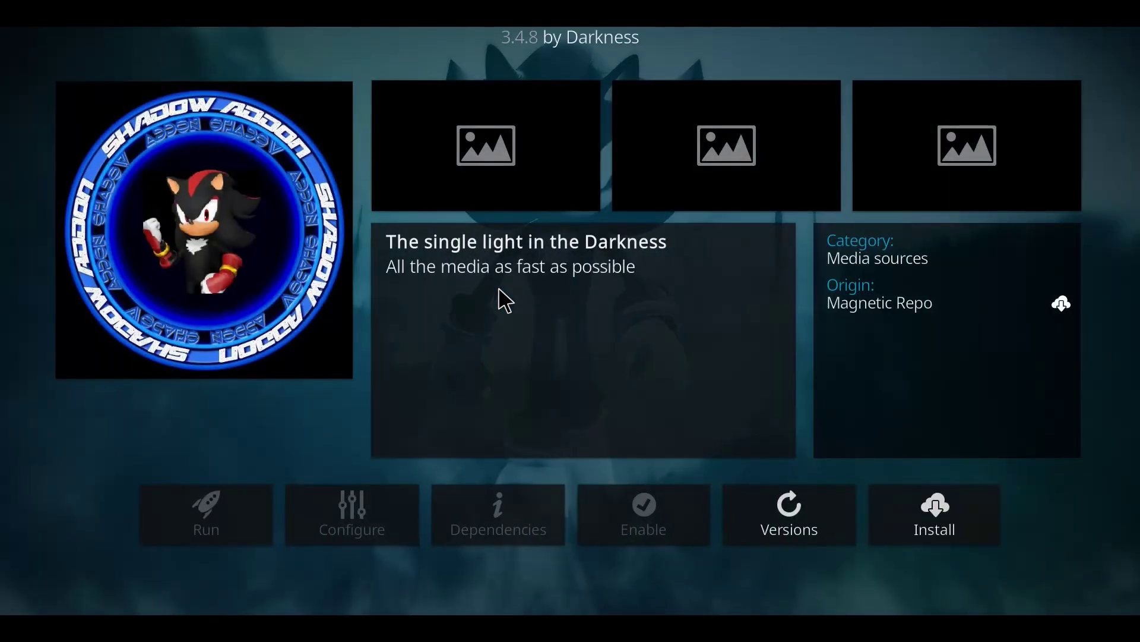
click(916, 513)
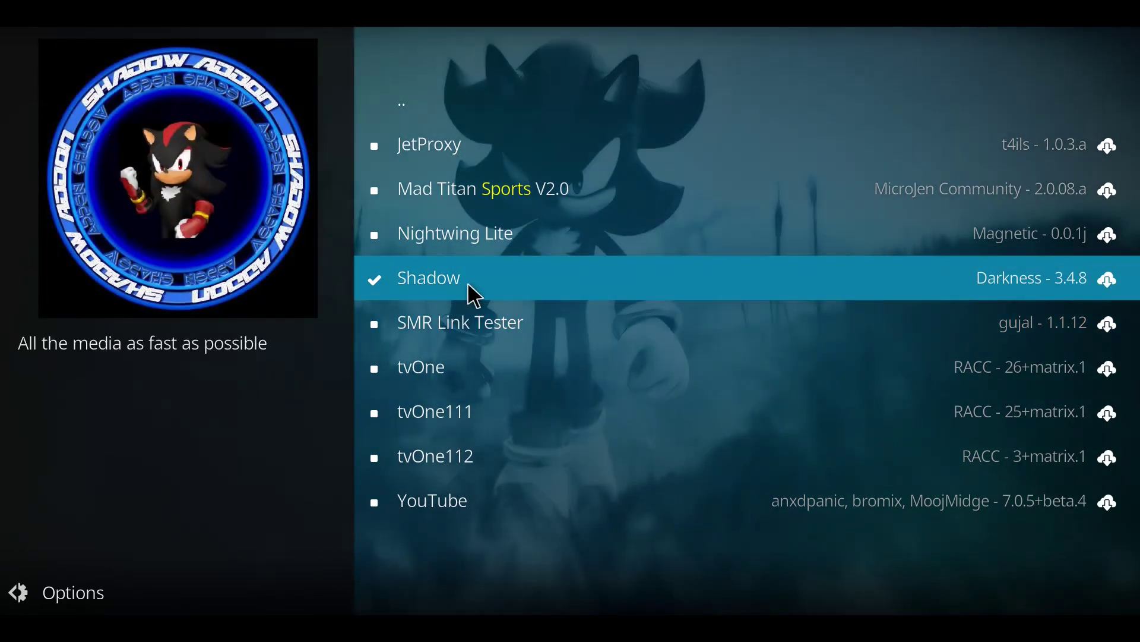
- Open the installed Shadow add-on and close its 'Welcome to version' changelog
click(437, 279)
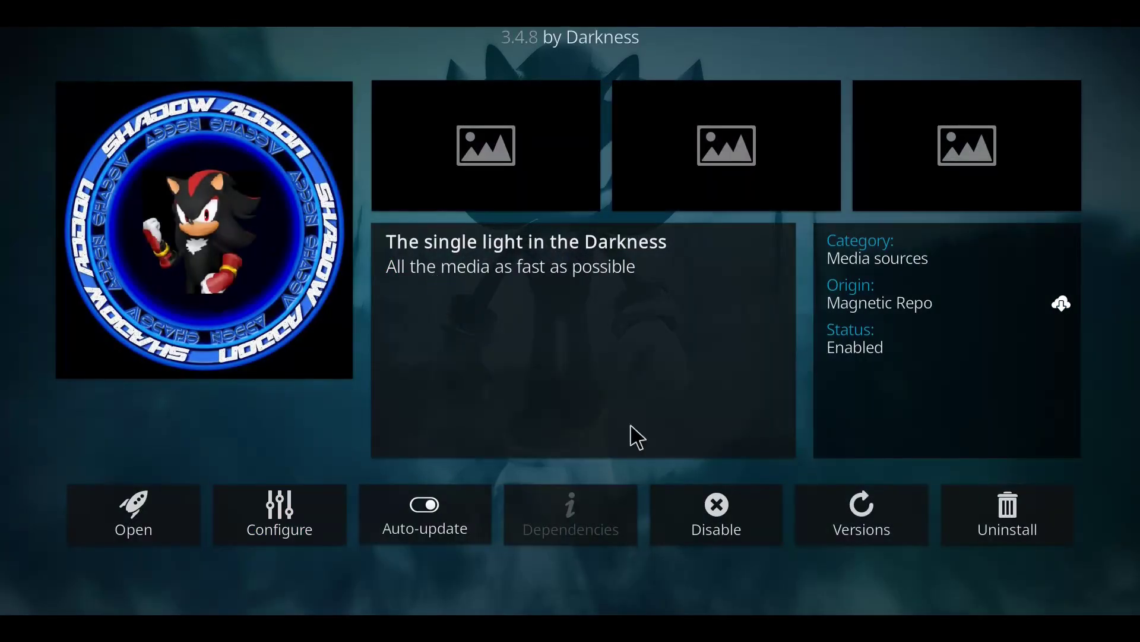
click(160, 497)
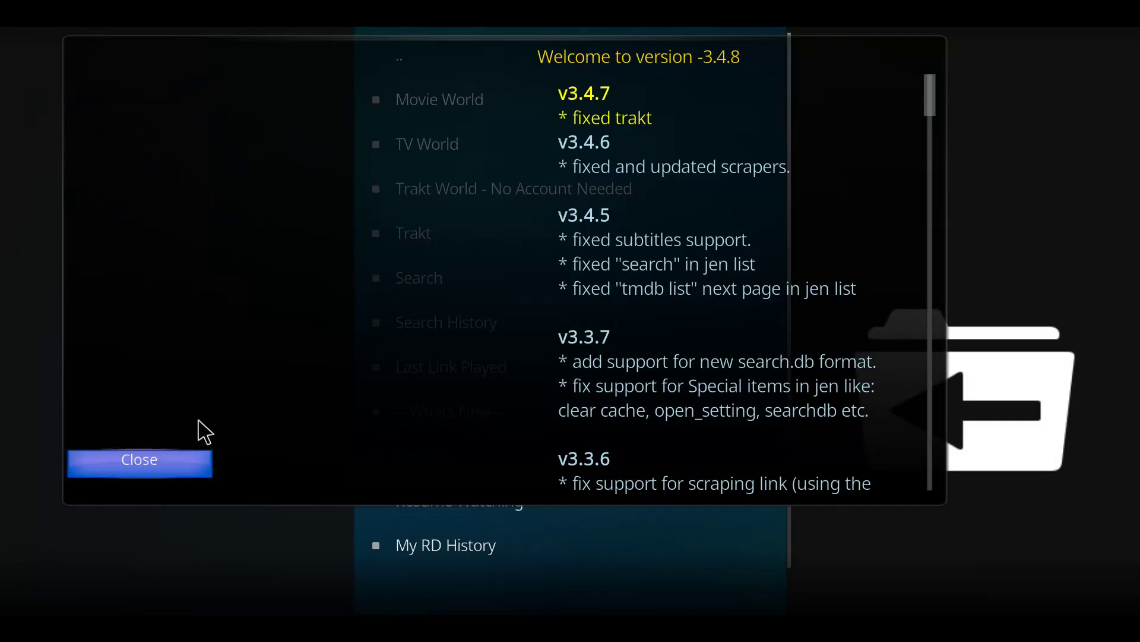
click(139, 463)
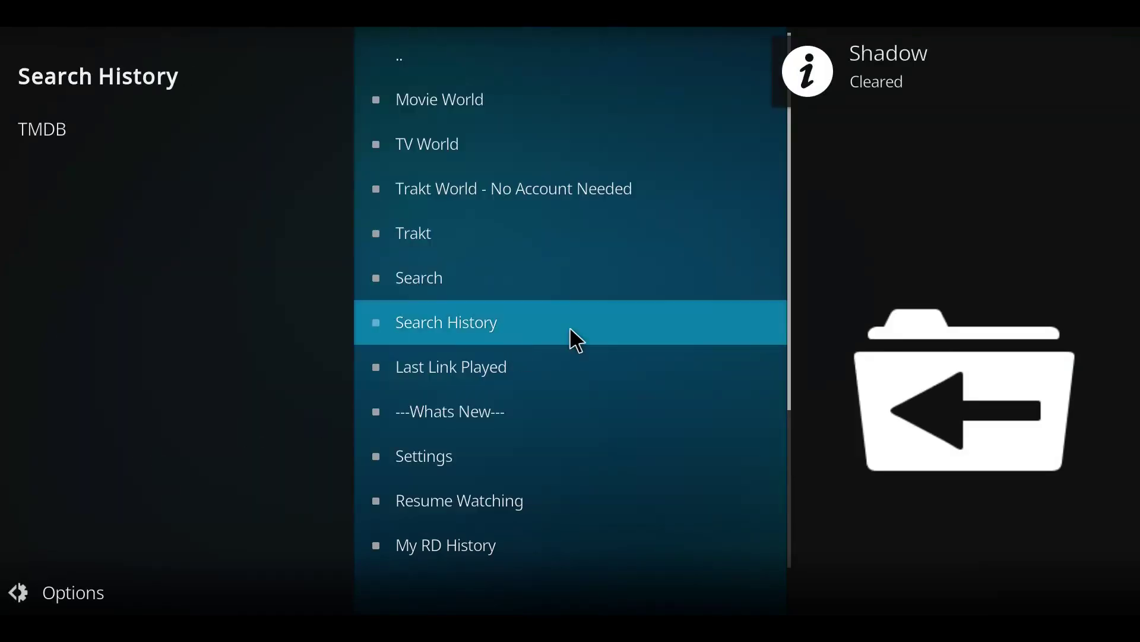